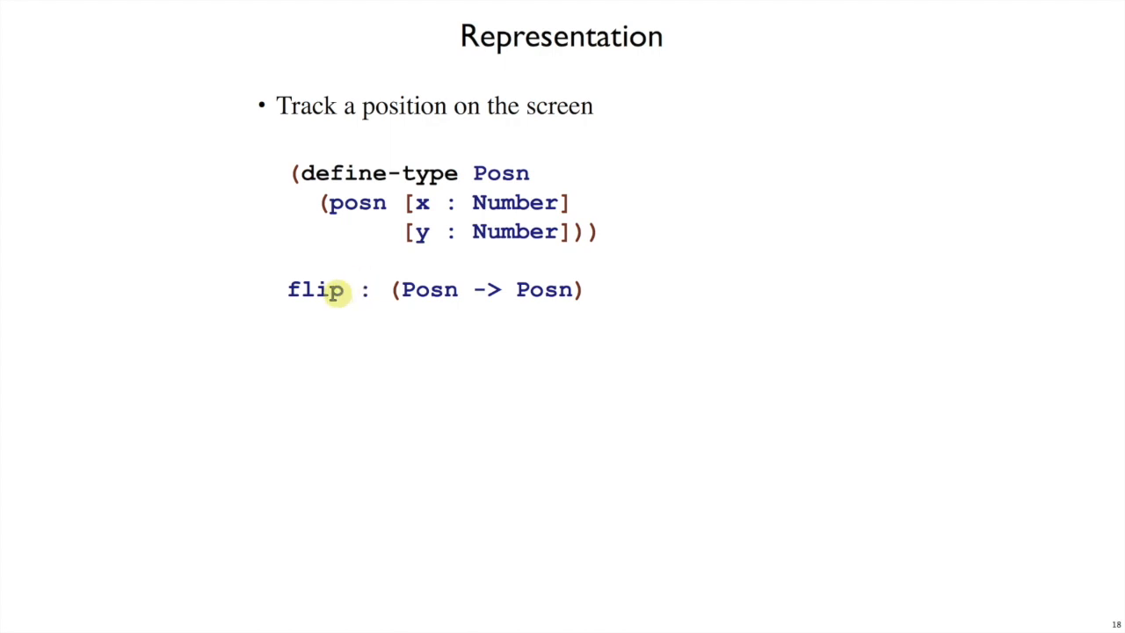
Advance to the Examples slide revealing that flip (posn 1 17) should equal (posn 17 1).
key(Right)
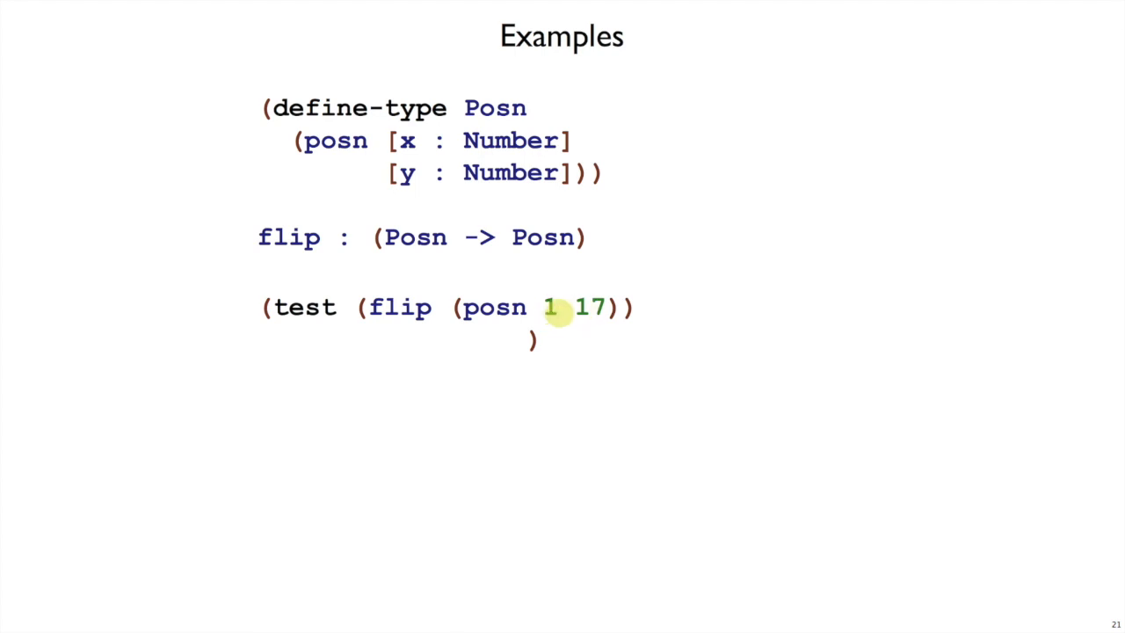
key(space)
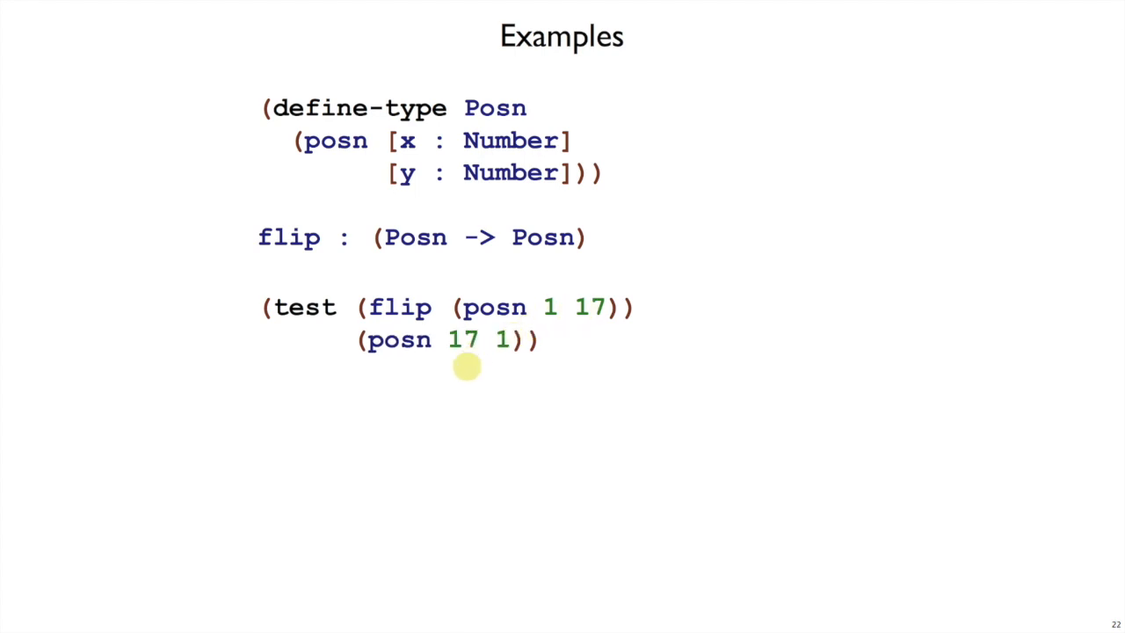